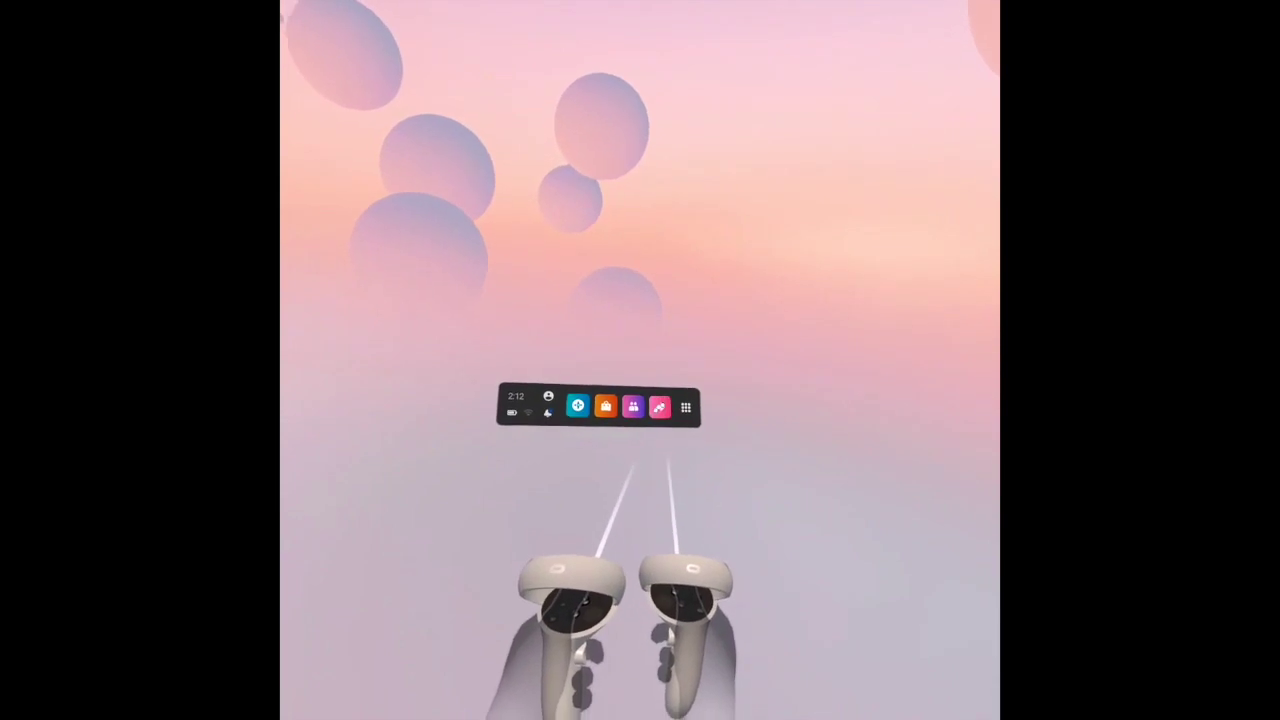
Step: Scroll through the full Apps library, then show the All (26) category filter list
left_click(677, 401)
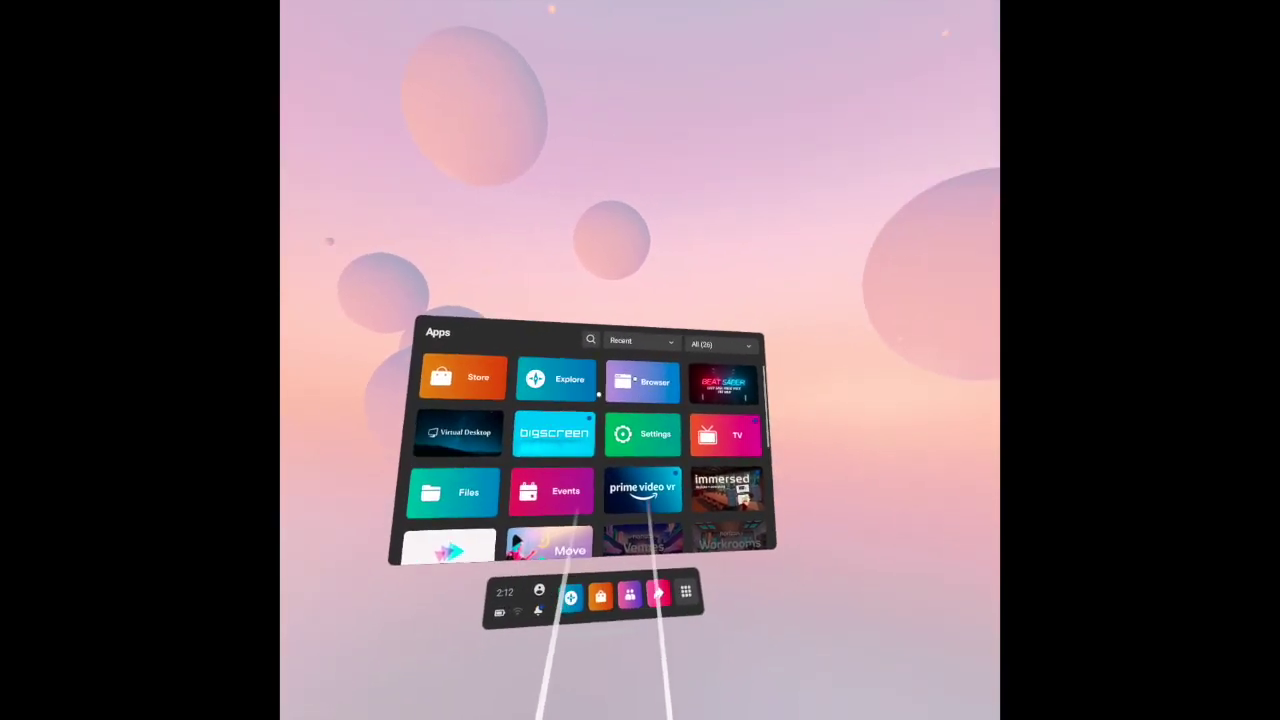
scroll(594, 428, "down", 5)
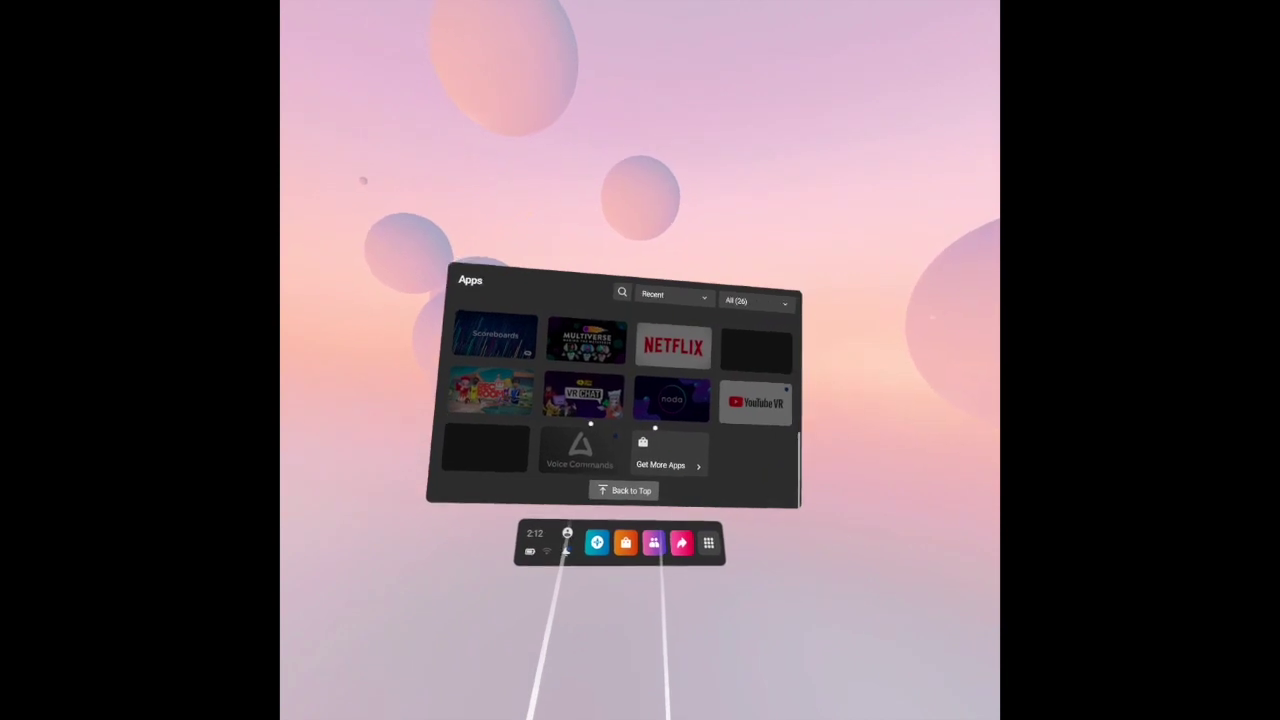
scroll(594, 428, "up", 5)
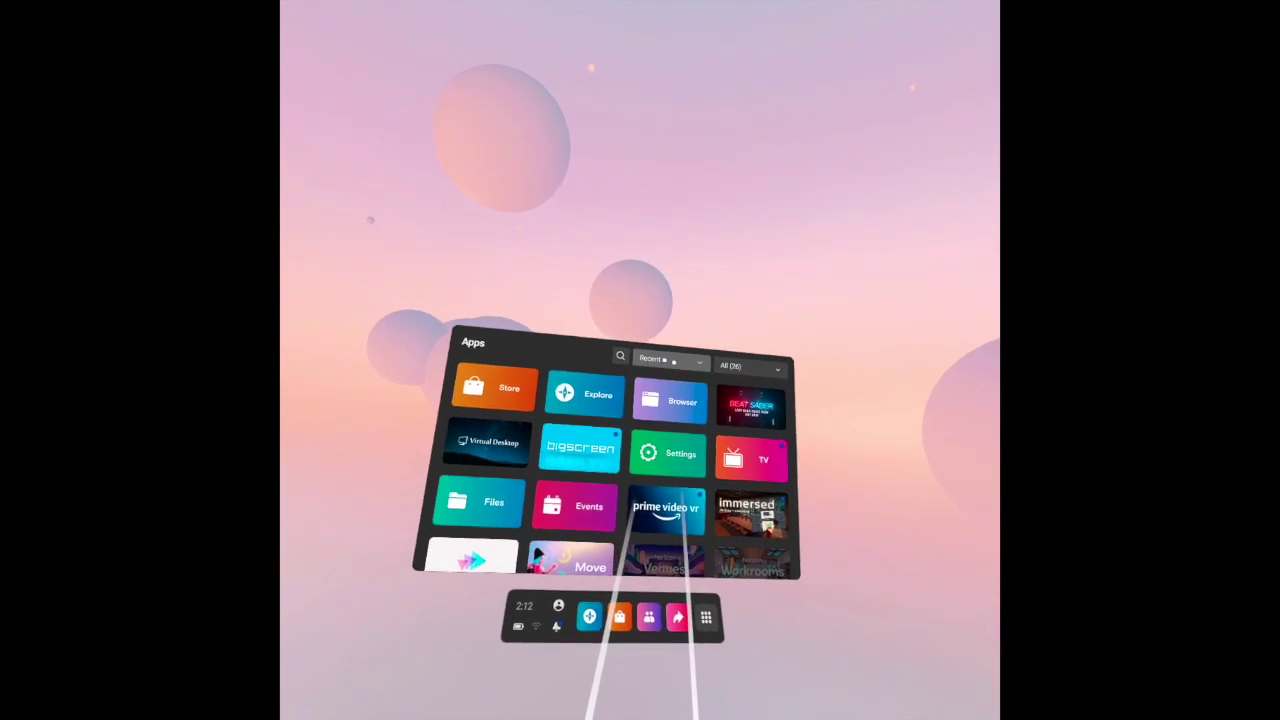
left_click(660, 362)
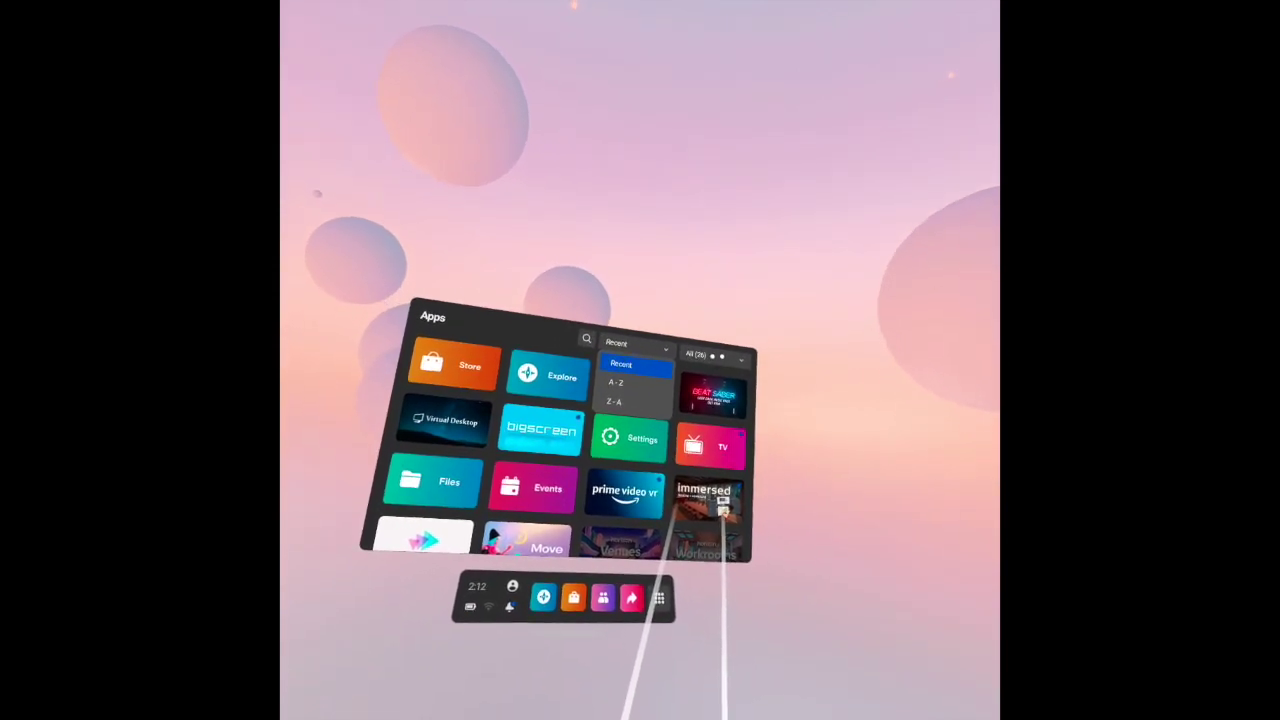
left_click(720, 355)
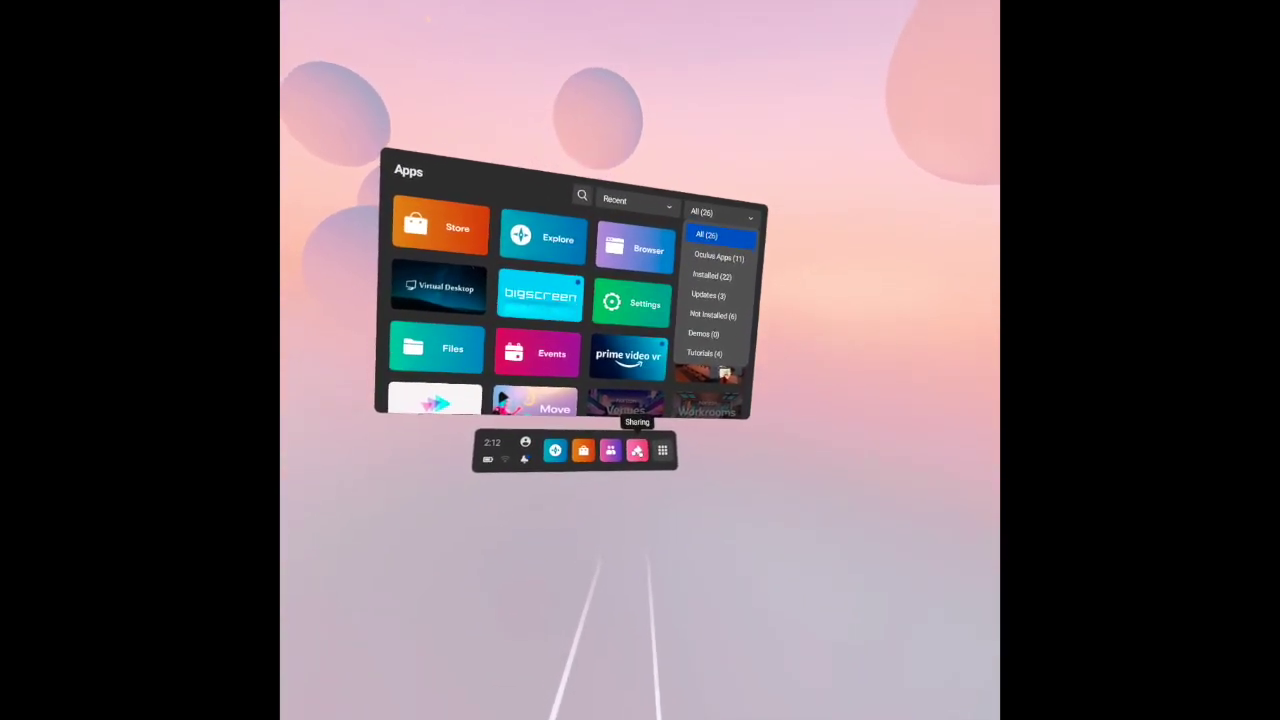
Step: Show the Sharing panel with casting, photo, recording options and recent captures
left_click(635, 449)
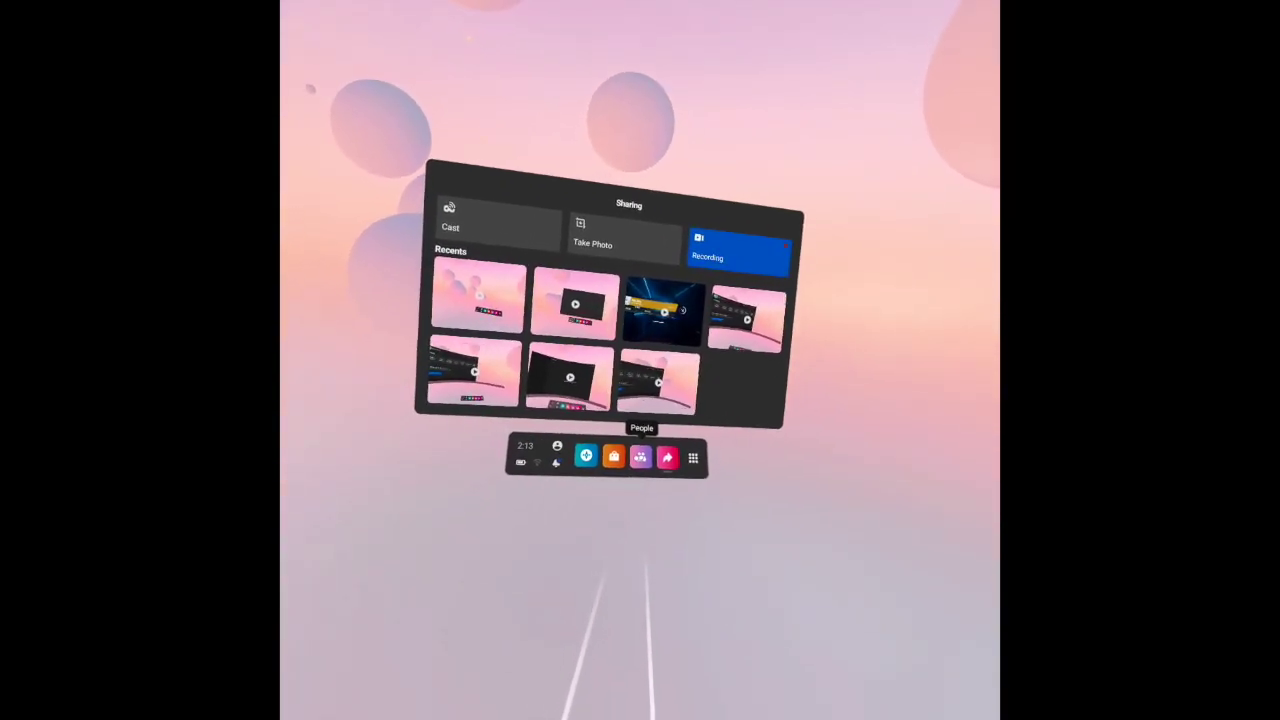
Step: Check the People and Store panels, close the Store, and bring up Explore
left_click(641, 459)
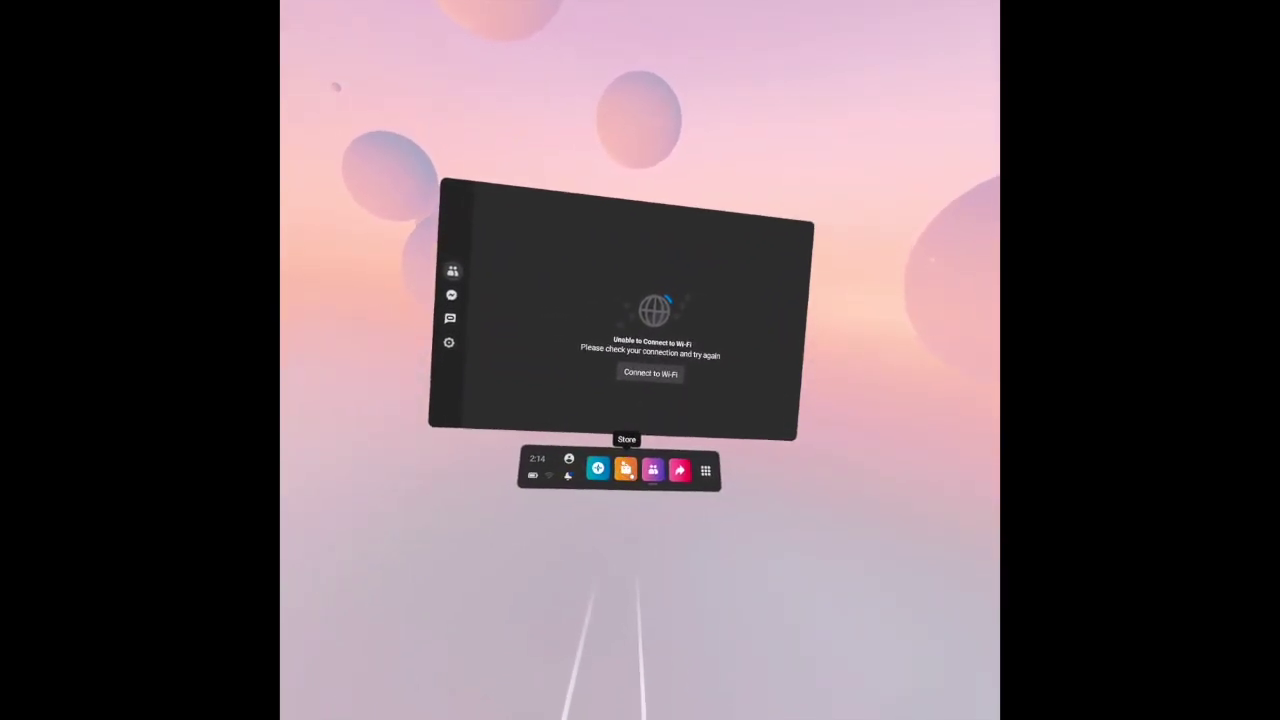
left_click(628, 469)
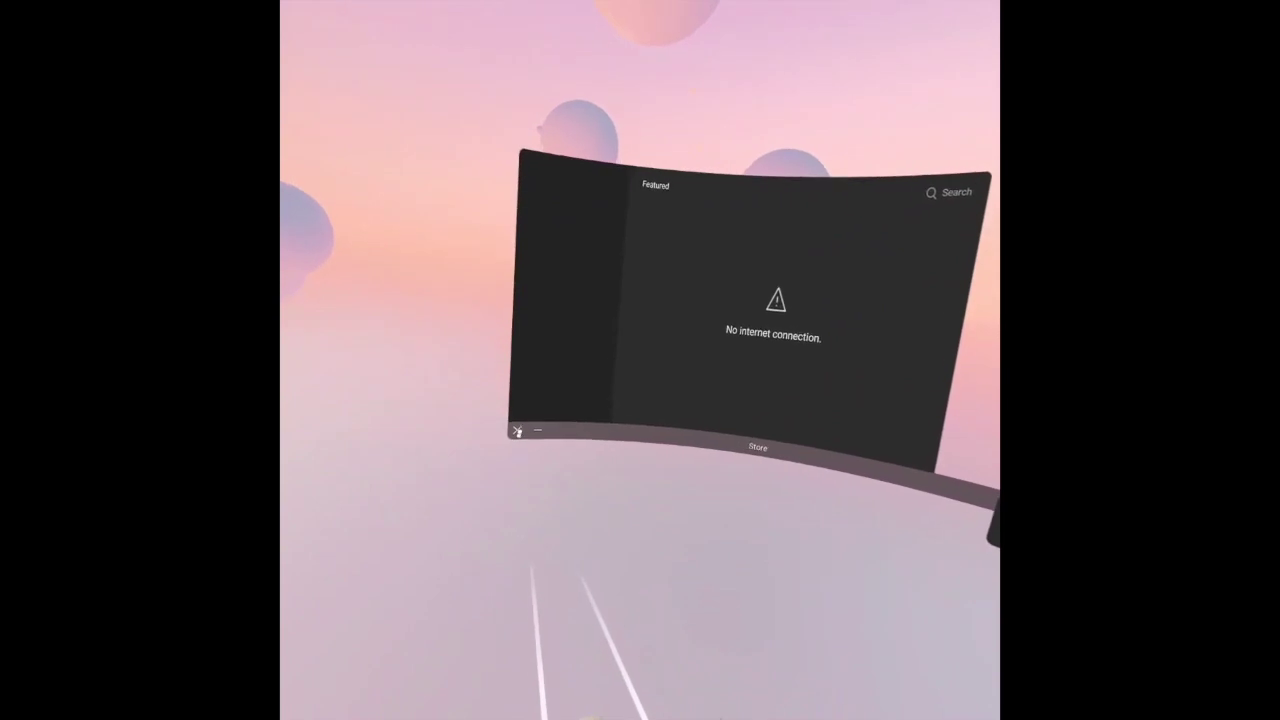
left_click(517, 431)
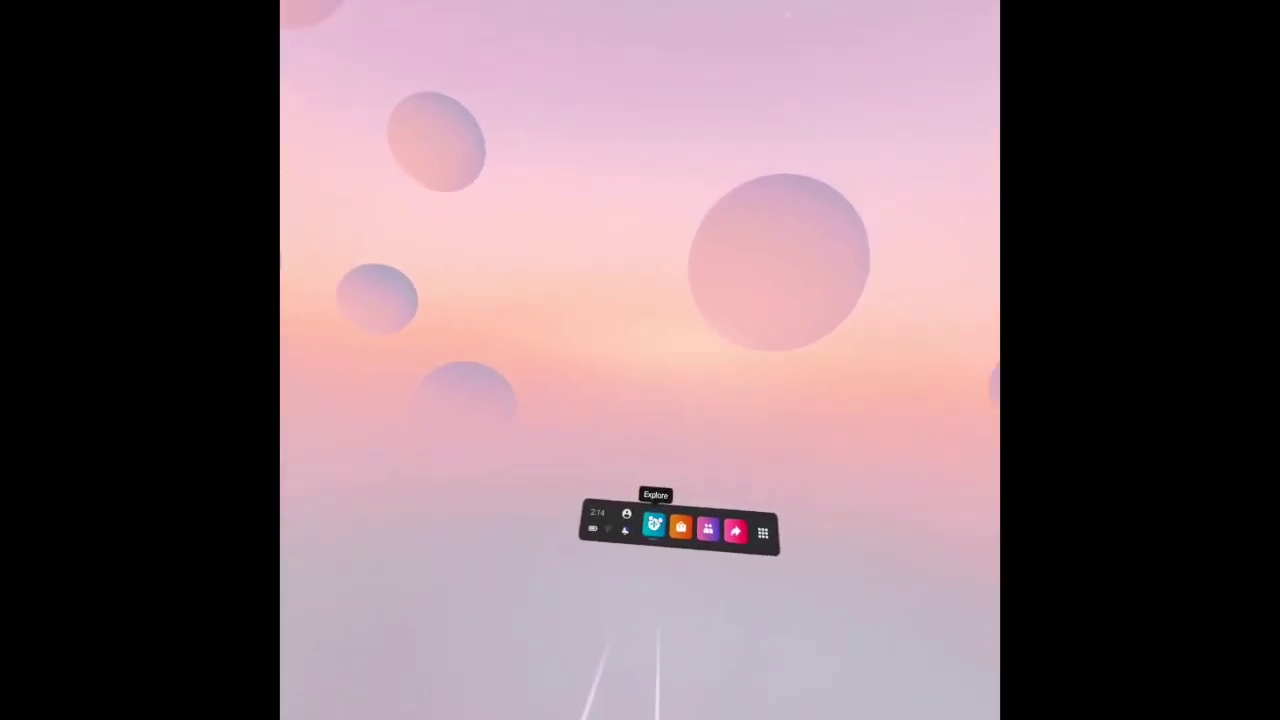
left_click(668, 451)
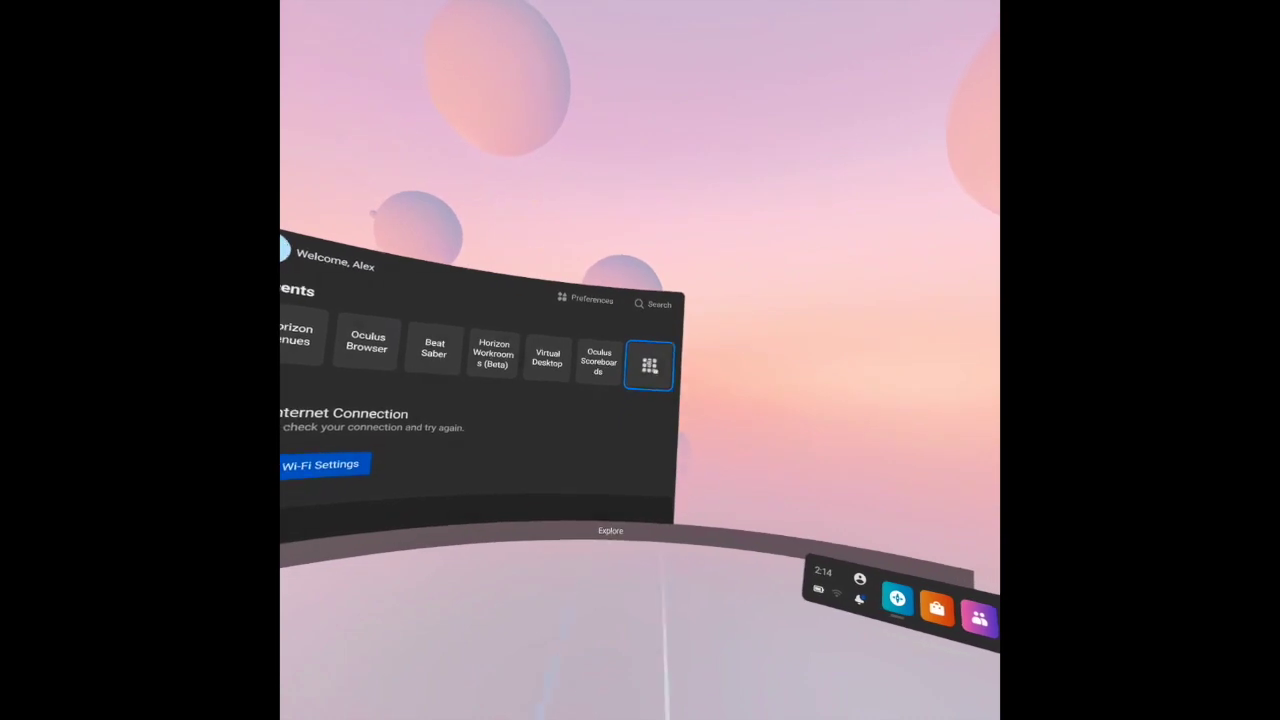
Step: Open and close the app library, visit Explore preferences, then return to the universal menu
left_click(649, 366)
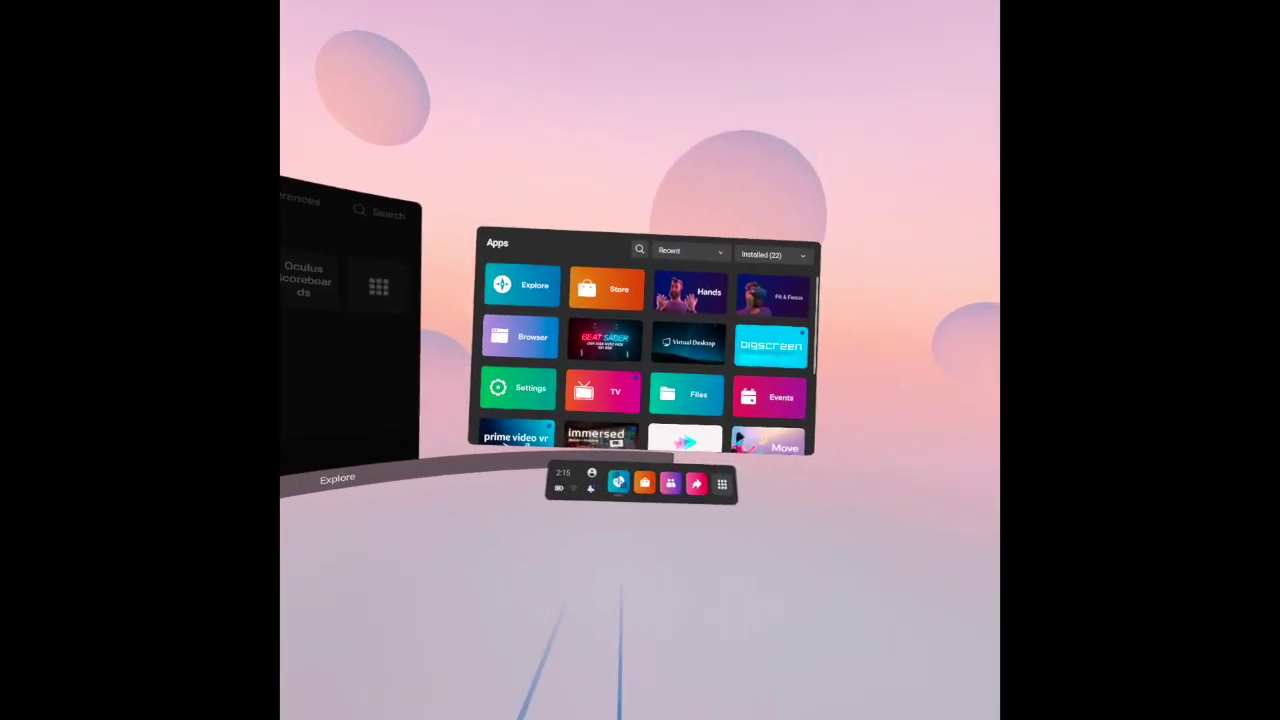
left_click(618, 483)
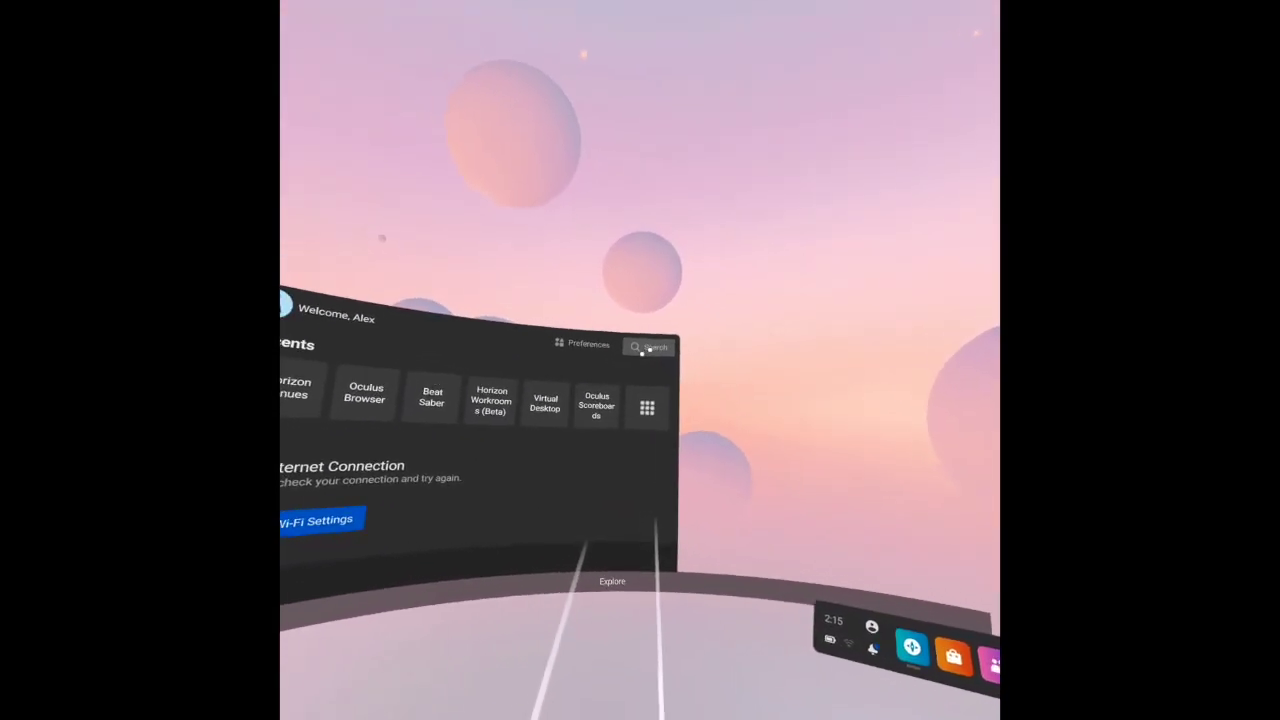
left_click(621, 346)
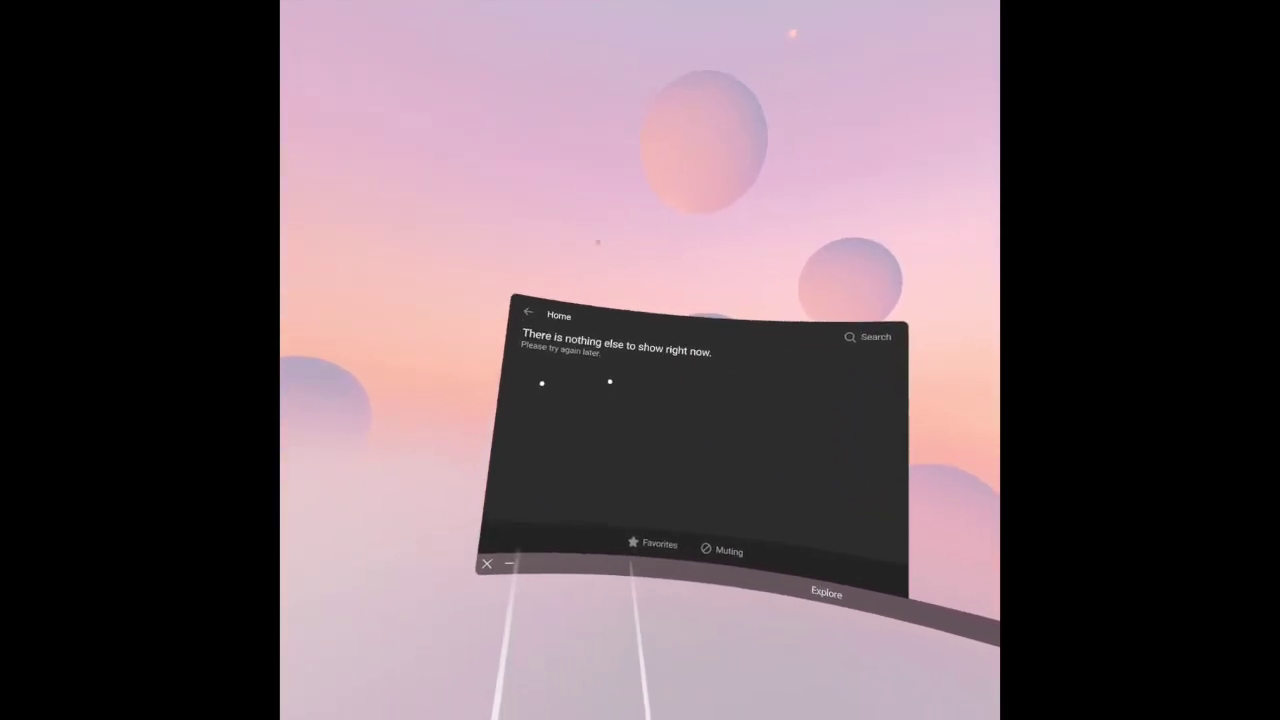
key("super")
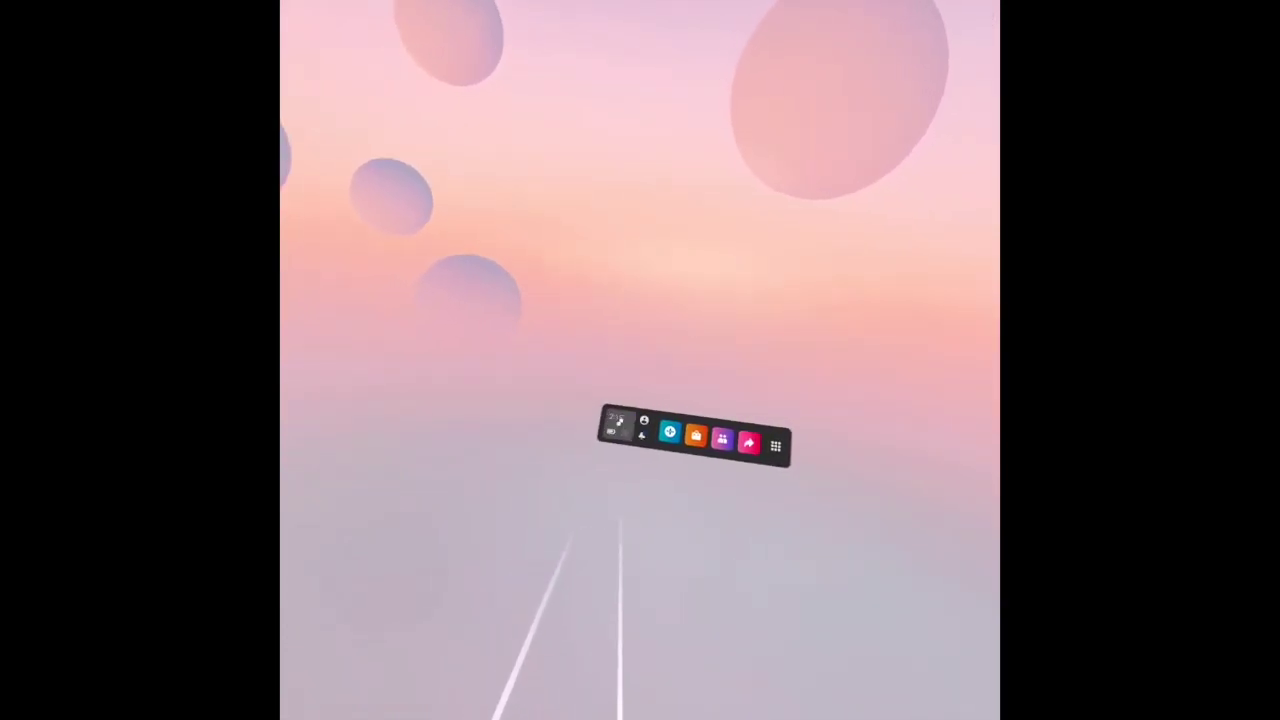
Step: Mute the microphone from Quick Settings
left_click(617, 435)
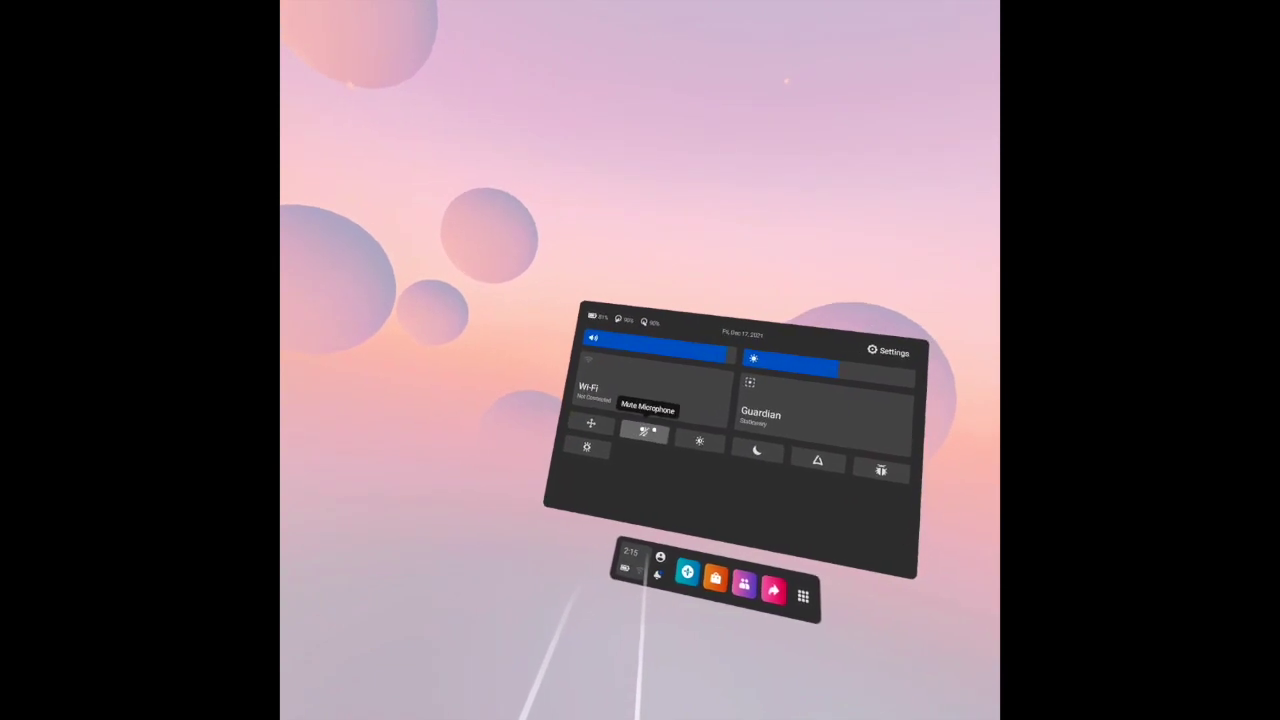
left_click(649, 425)
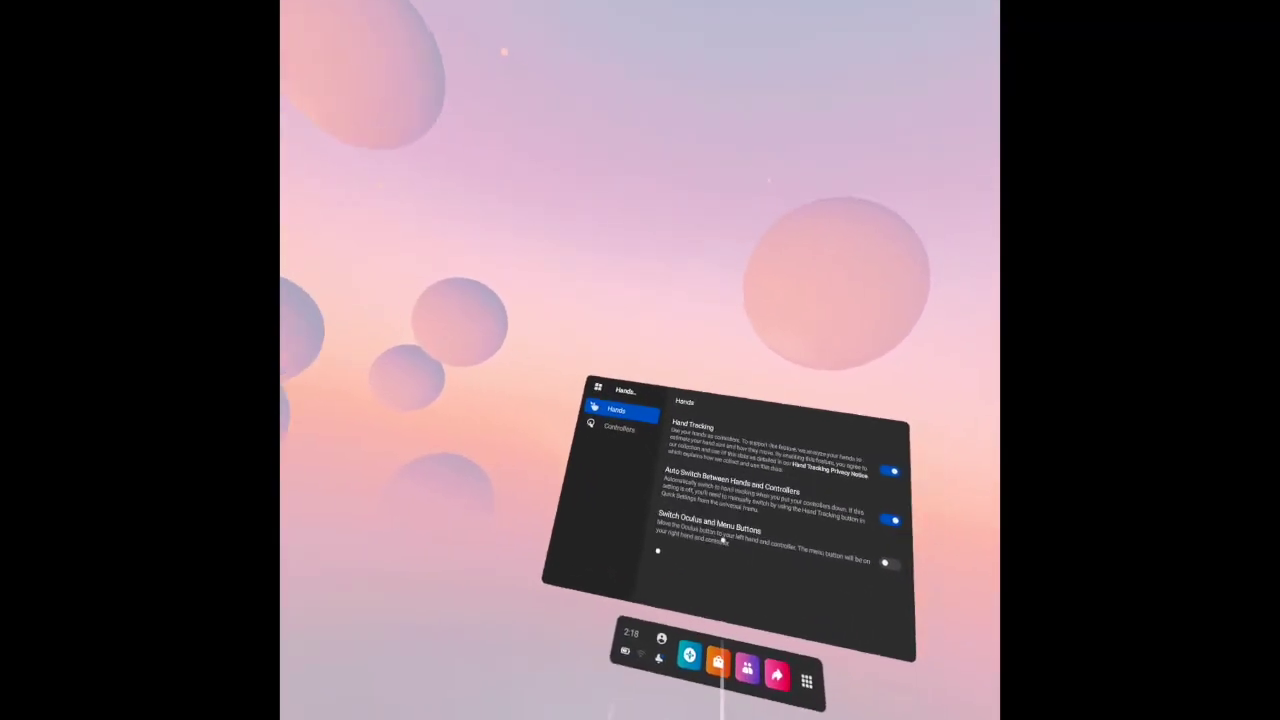
Step: Toggle Long Press Oculus Button to Pause and set vibration intensity slightly above midpoint
left_click(667, 410)
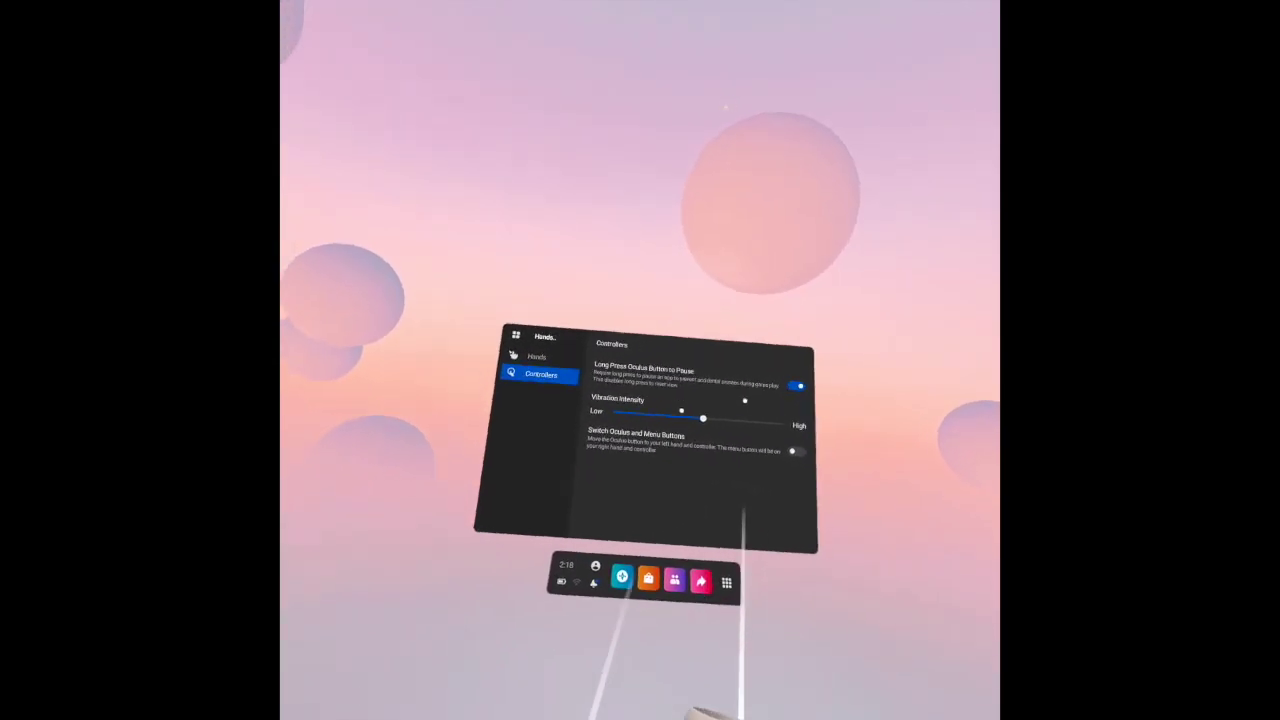
left_click(693, 366)
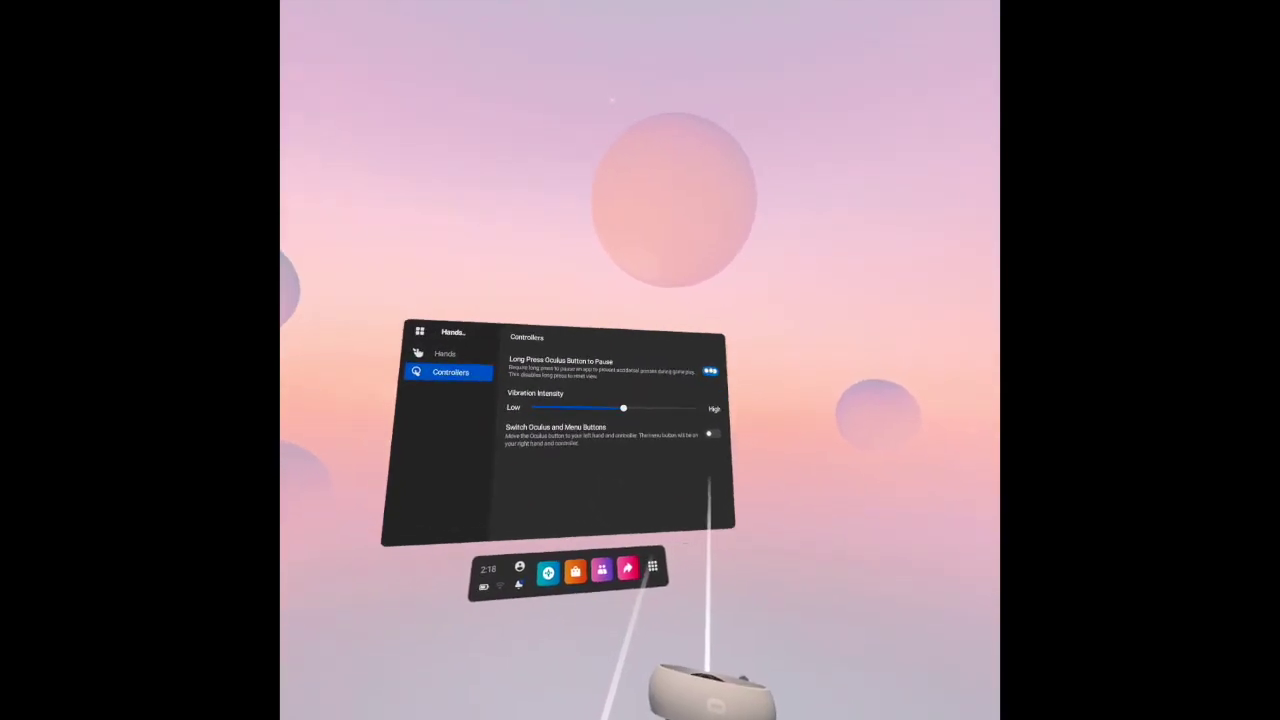
left_click(683, 400)
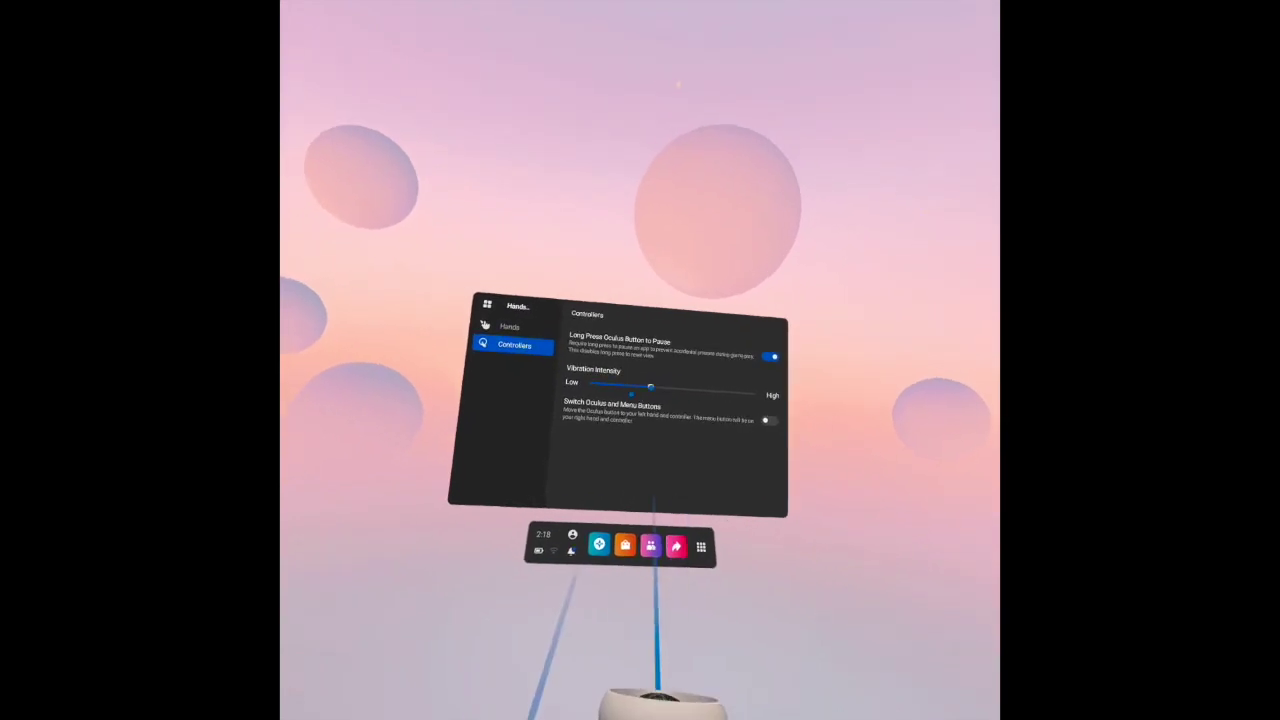
left_click_drag(631, 394, 673, 389)
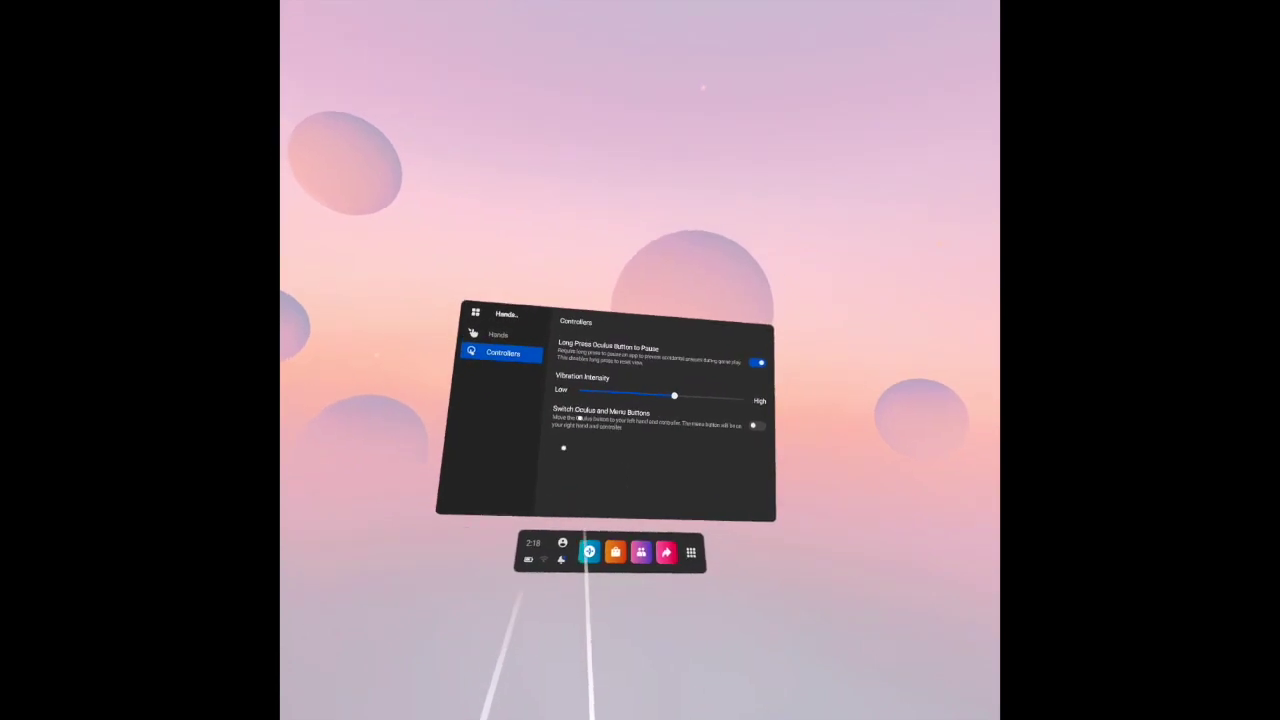
Step: Go back to the main Settings grid and bring up the Apps library
left_click(592, 385)
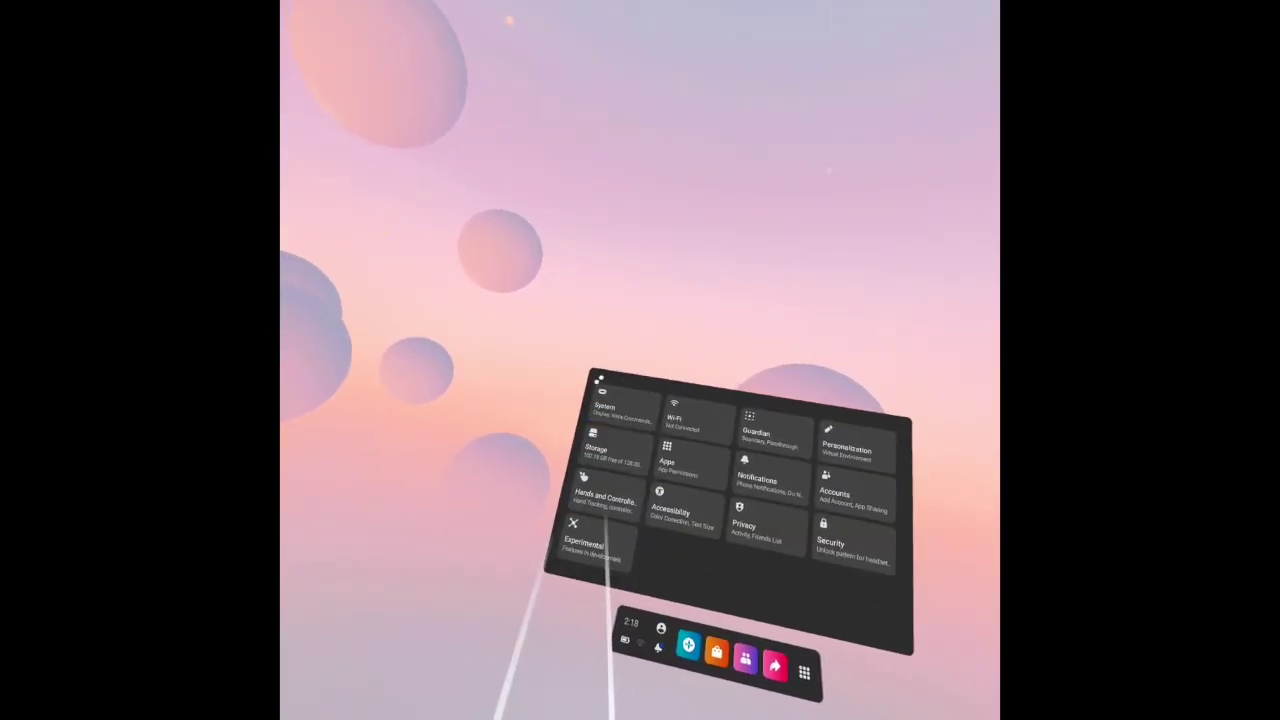
left_click(707, 597)
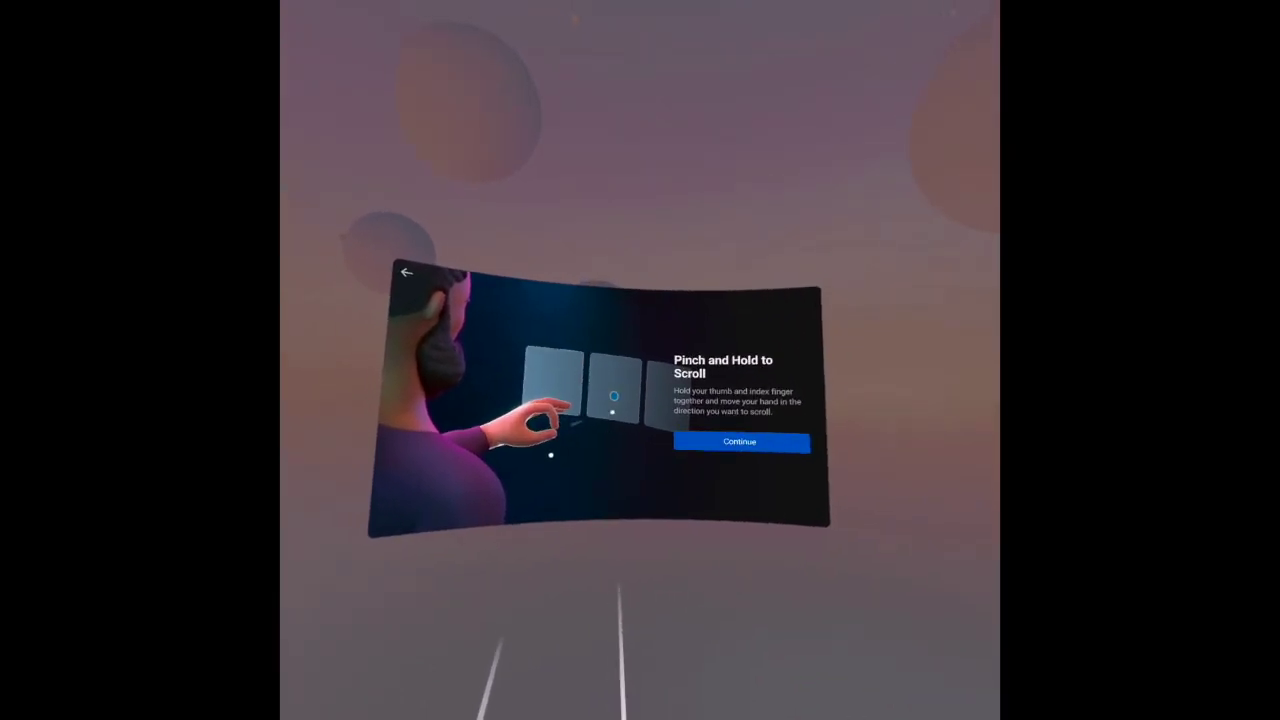
Step: Advance the hand-tracking tutorial past the Pinch and Hold to Scroll step
left_click(745, 430)
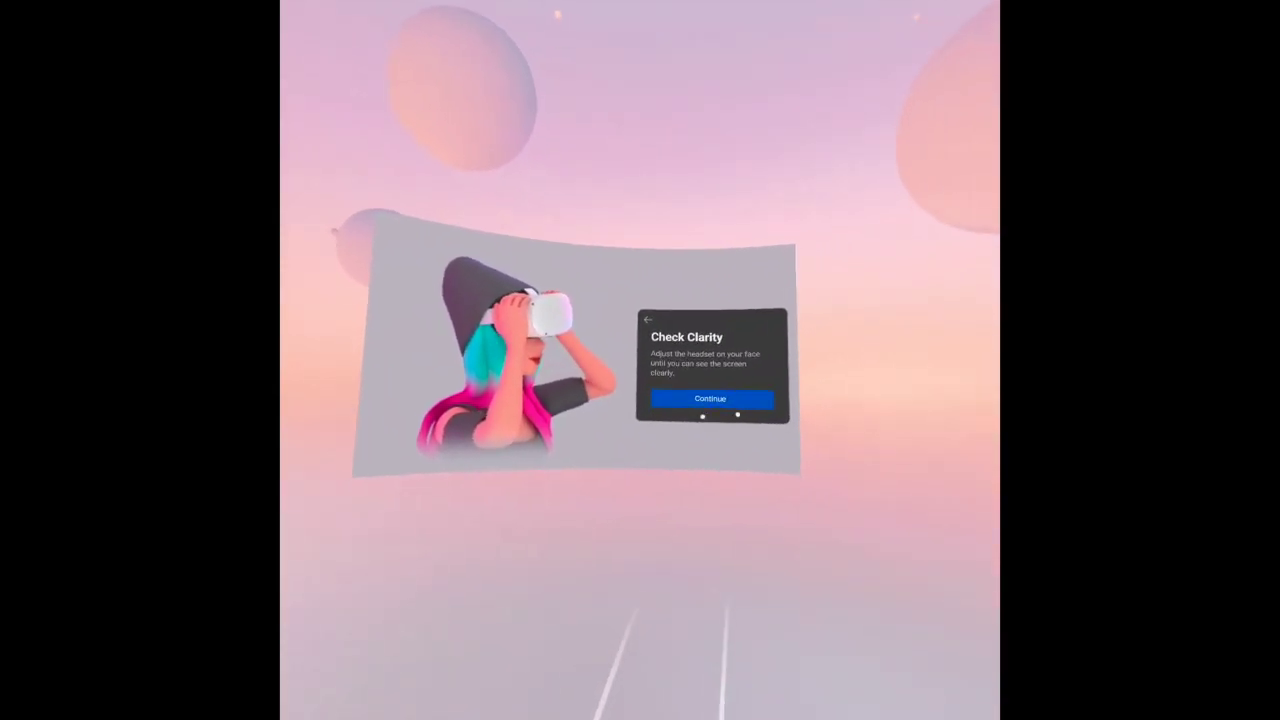
Step: Move the headset-fit tutorial from Check Clarity to Adjust Lens Spacing if Needed
left_click(720, 403)
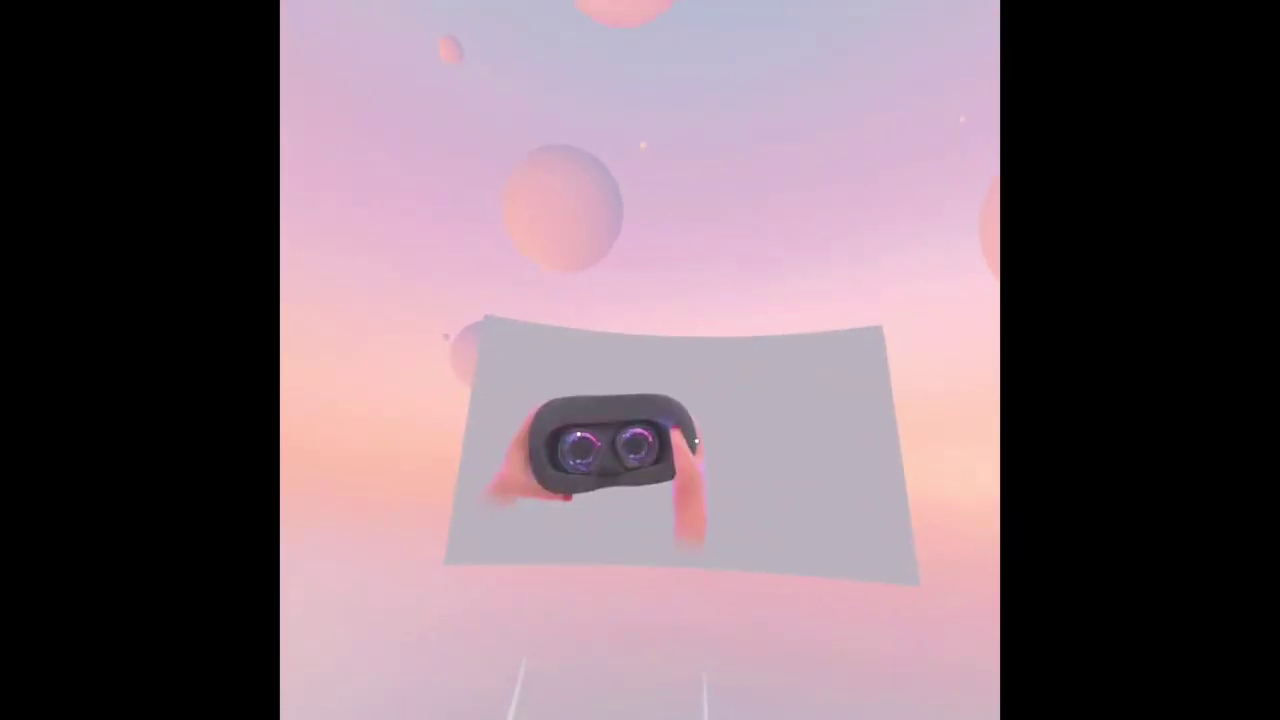